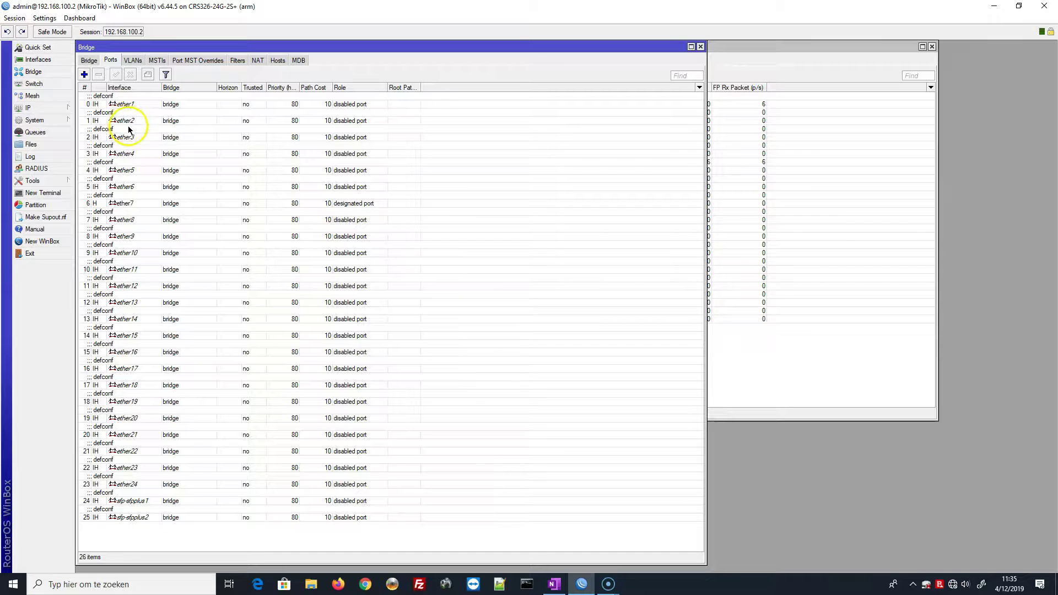
Create a VLAN interface named vlan10 with VLAN ID 10 on interface ether10
left_click(133, 61)
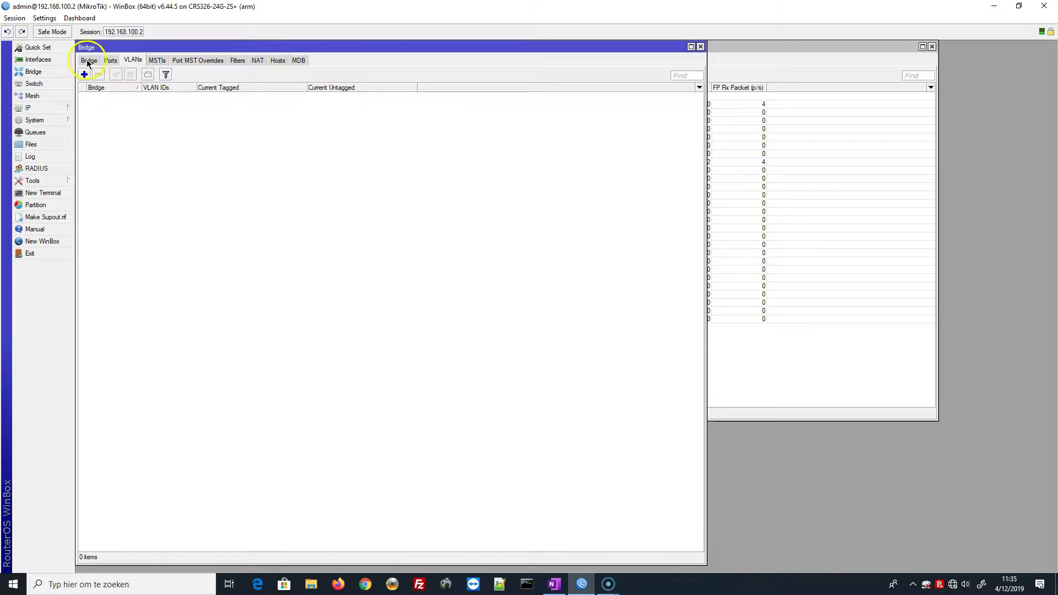
left_click(35, 59)
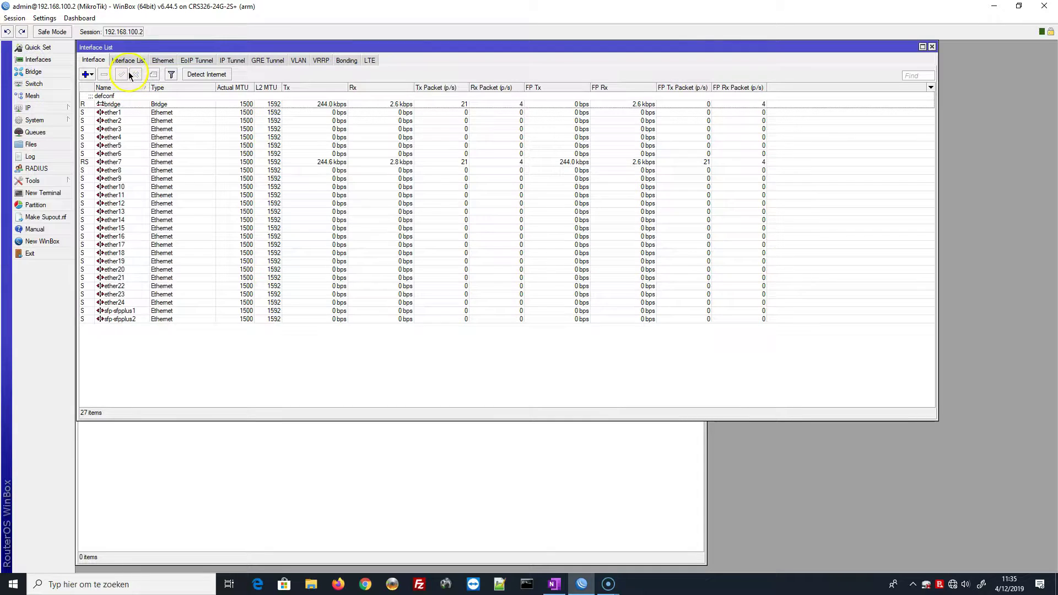
left_click(298, 60)
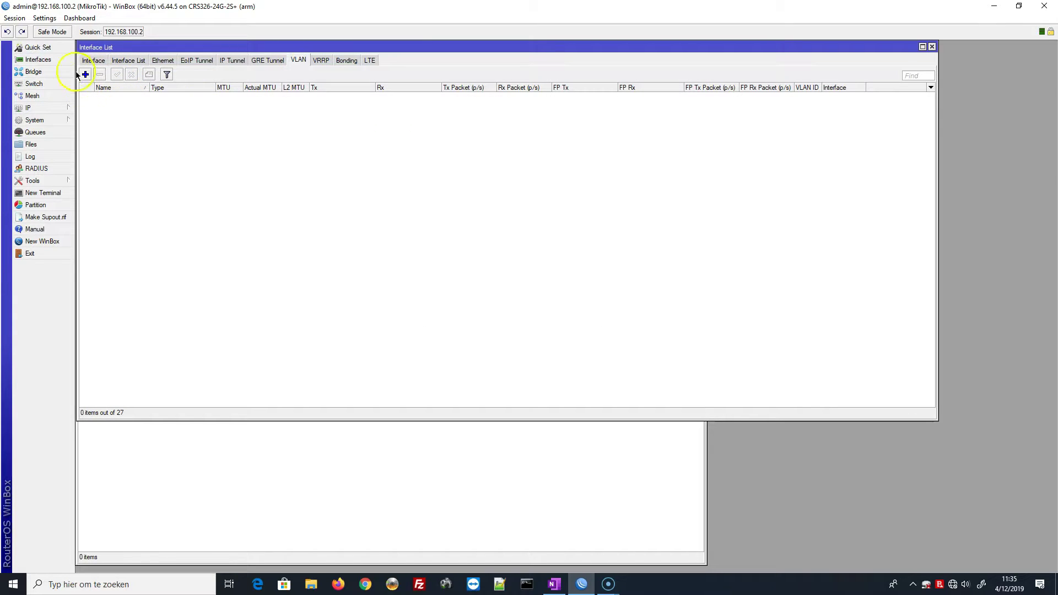
left_click(84, 75)
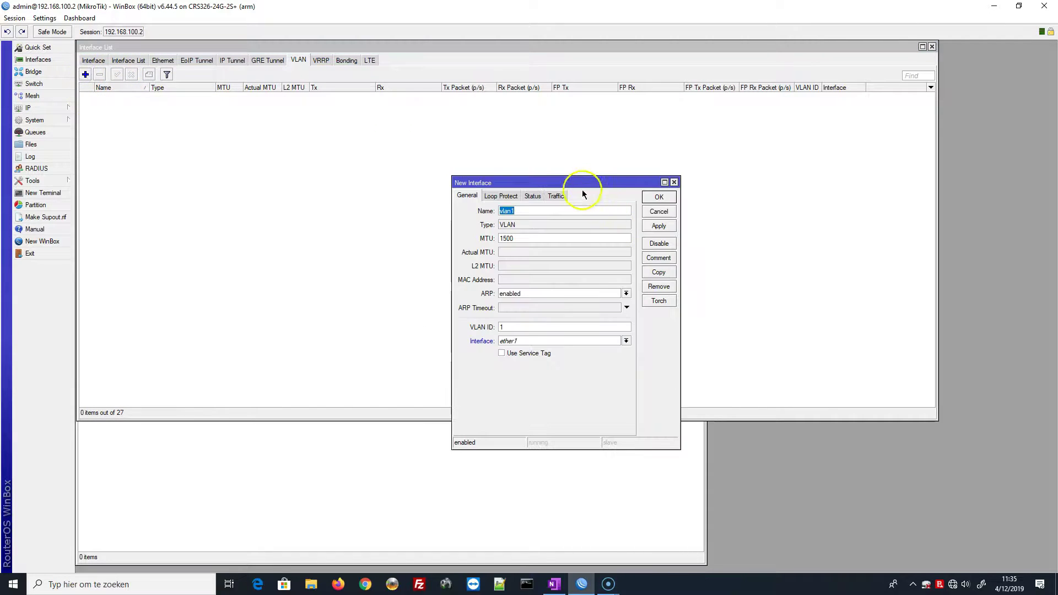
left_click_drag(571, 183, 210, 105)
left_click(182, 133)
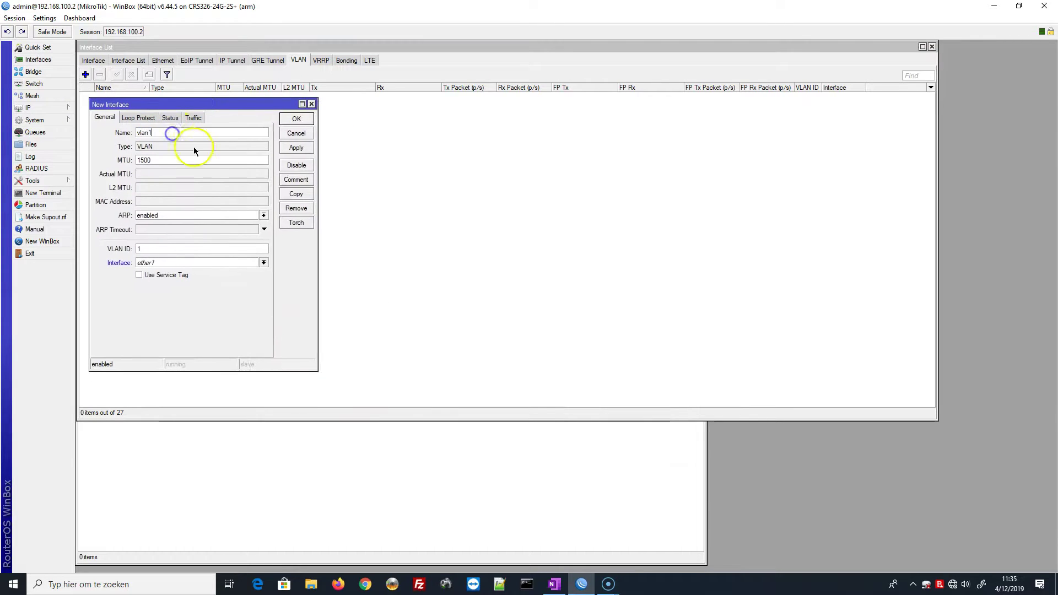
type("0")
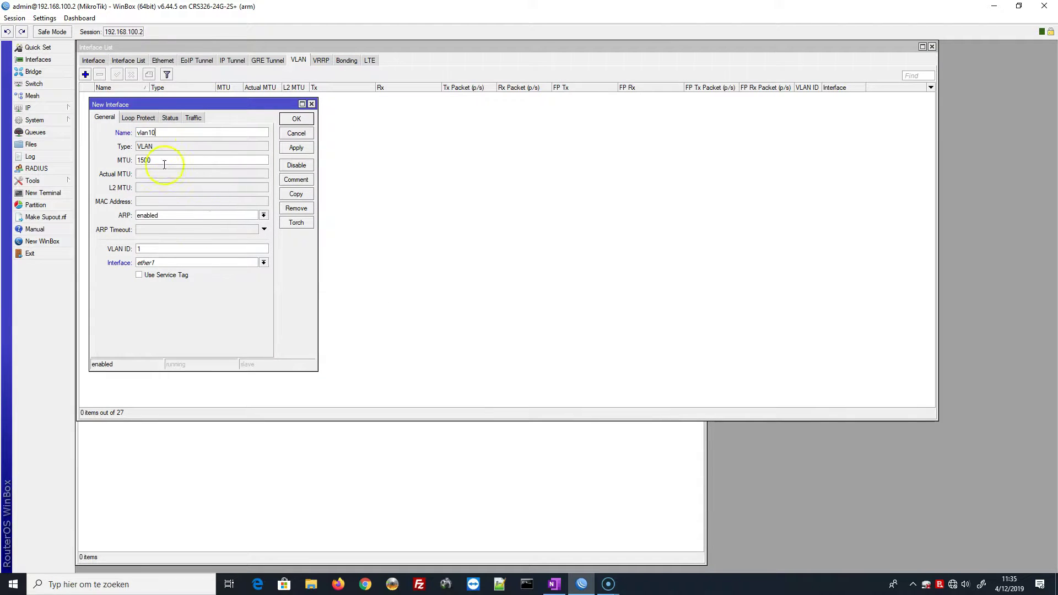
left_click(143, 249)
type("0")
left_click(262, 263)
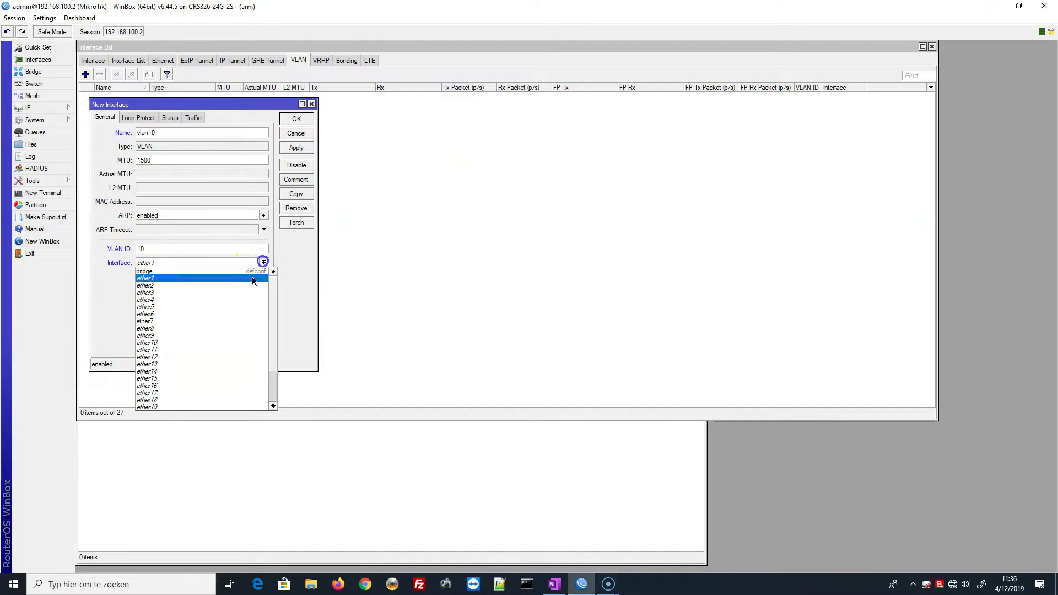
left_click(156, 343)
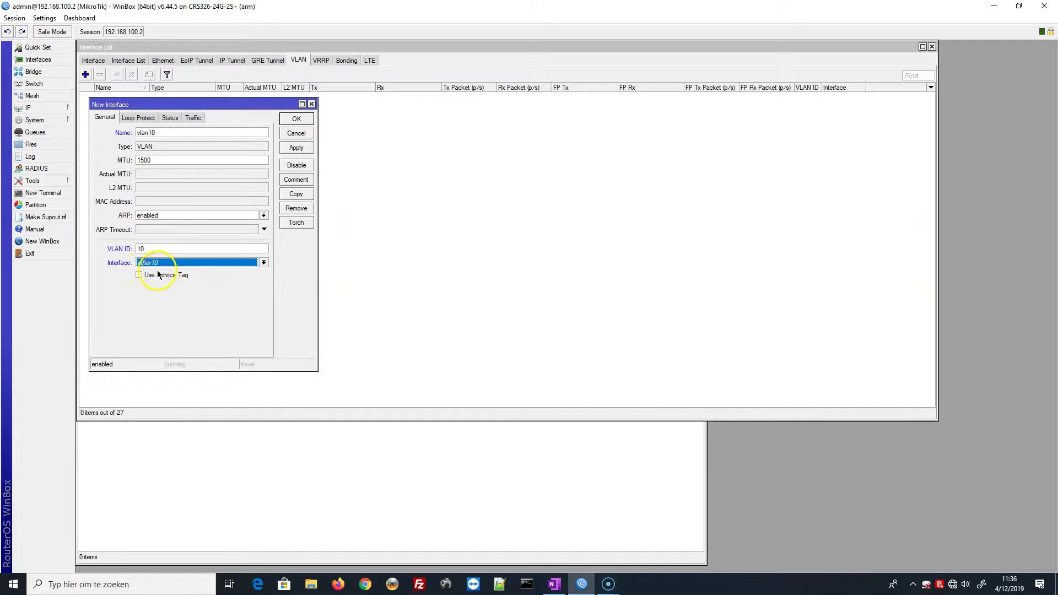
left_click(296, 148)
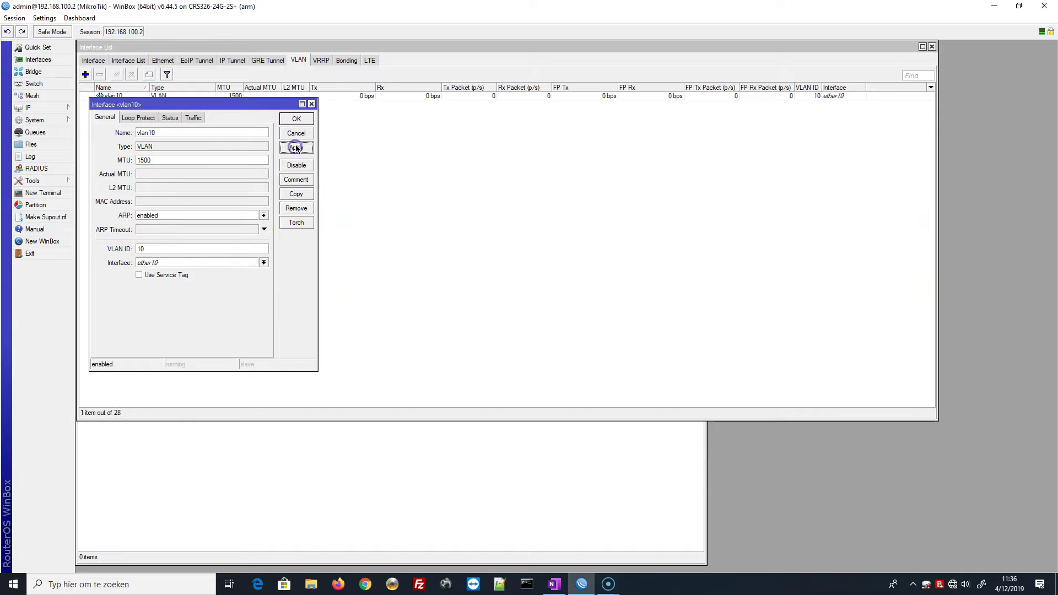
left_click(298, 119)
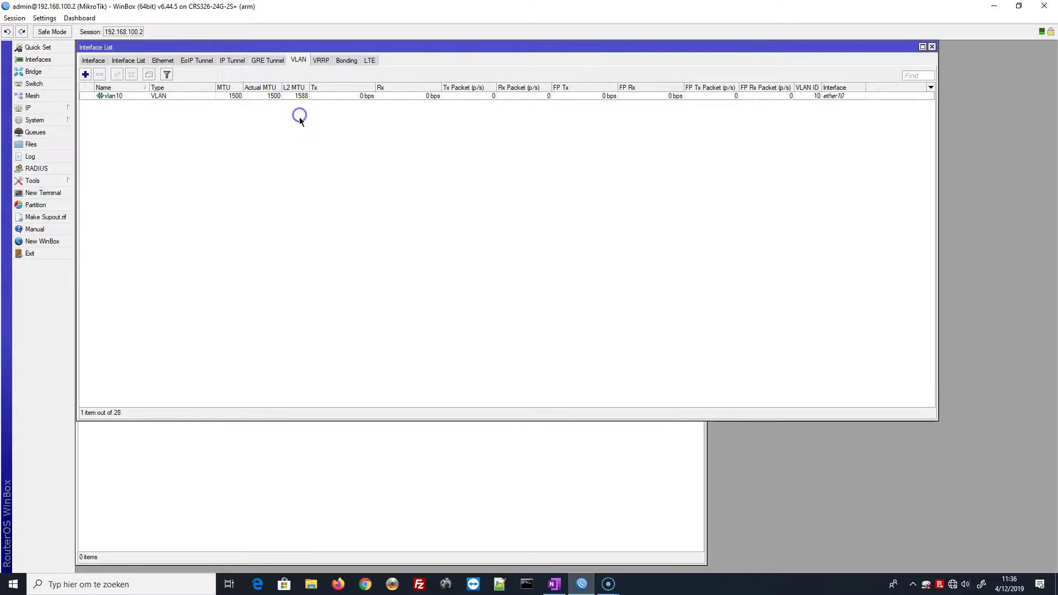
Create a second VLAN interface named vlan20 with VLAN ID 20 on interface ether10
left_click(85, 75)
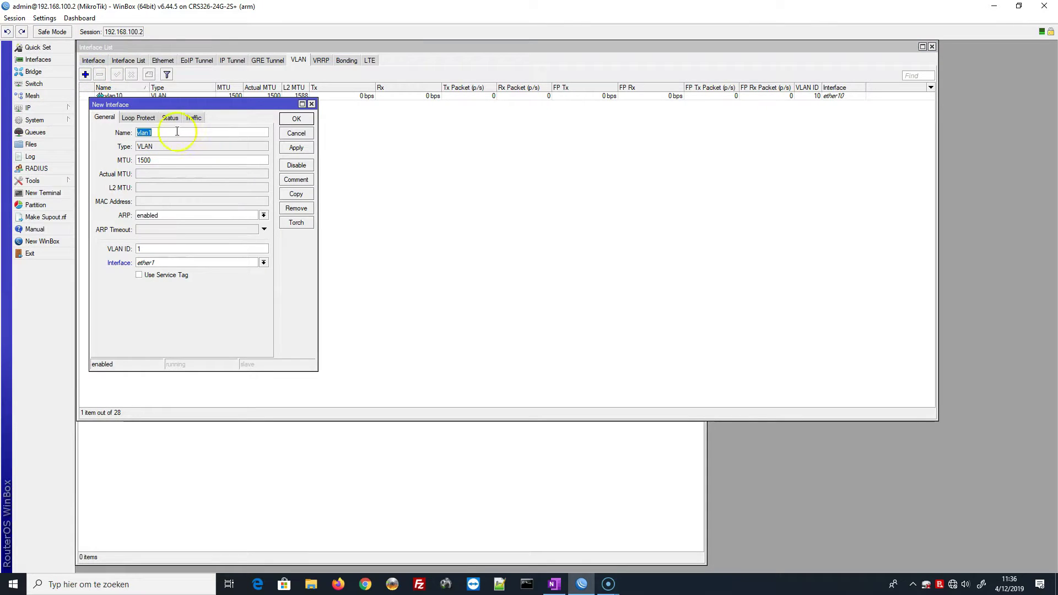
key("BackSpace")
type("20")
left_click(166, 251)
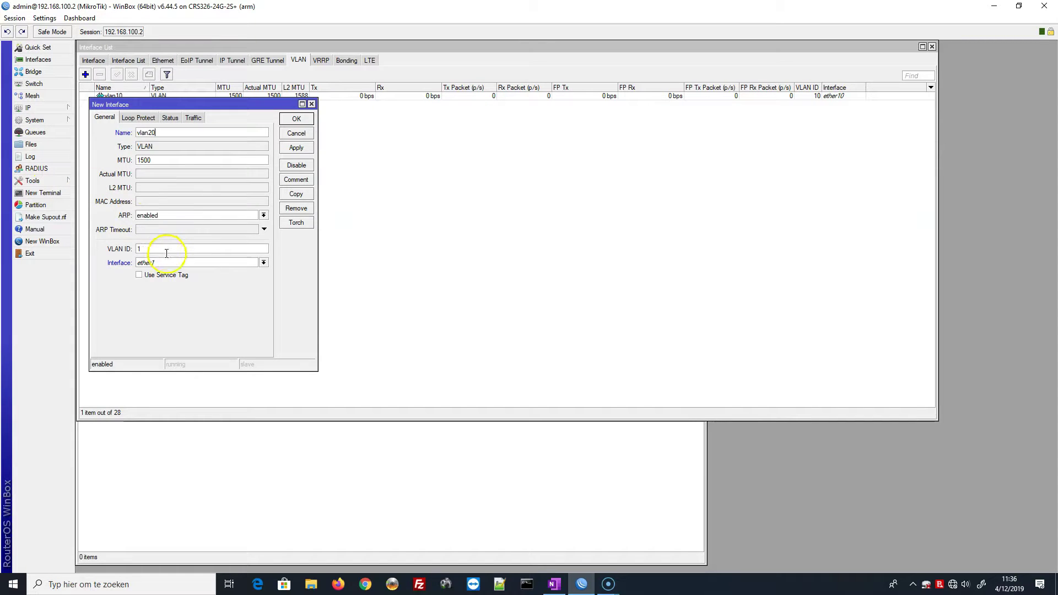
left_click(261, 265)
left_click(152, 342)
left_click(125, 250)
left_click(296, 147)
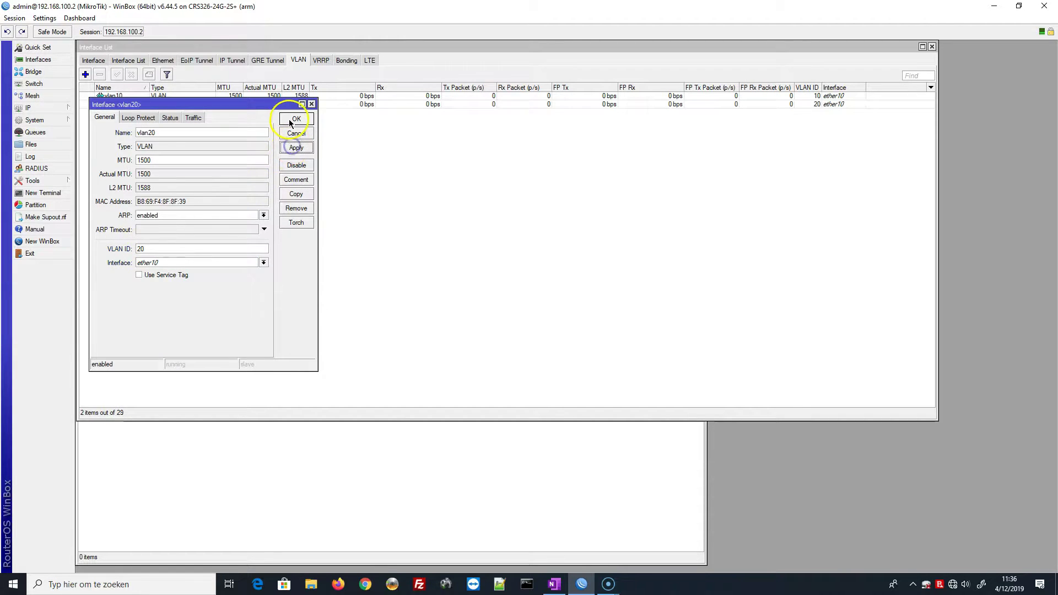
left_click(295, 119)
Remove the vlan10 and vlan20 interfaces from under ether10 in the interface list
left_click(93, 60)
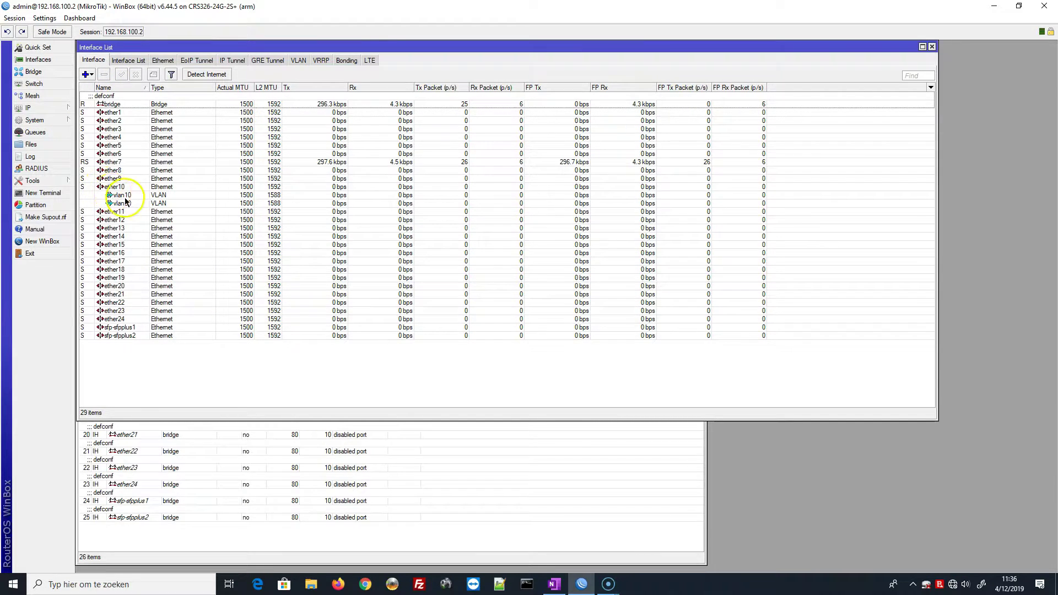
left_click(124, 196)
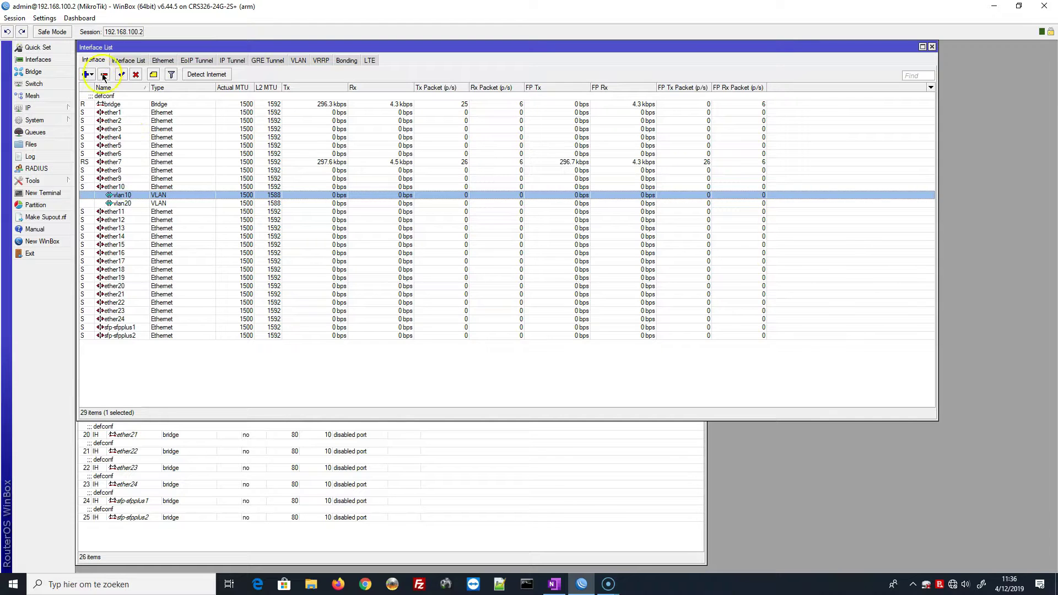
left_click(104, 74)
left_click(128, 194)
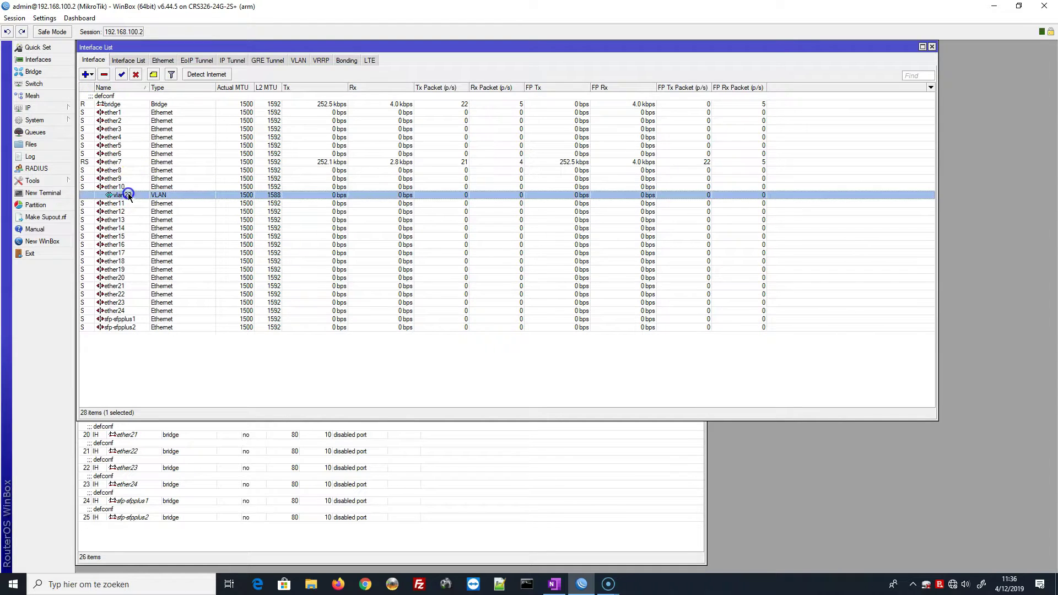
left_click(104, 74)
Start a new VLAN entry on the bridge with VLAN ID 10 and ether10 as the tagged port
left_click(44, 73)
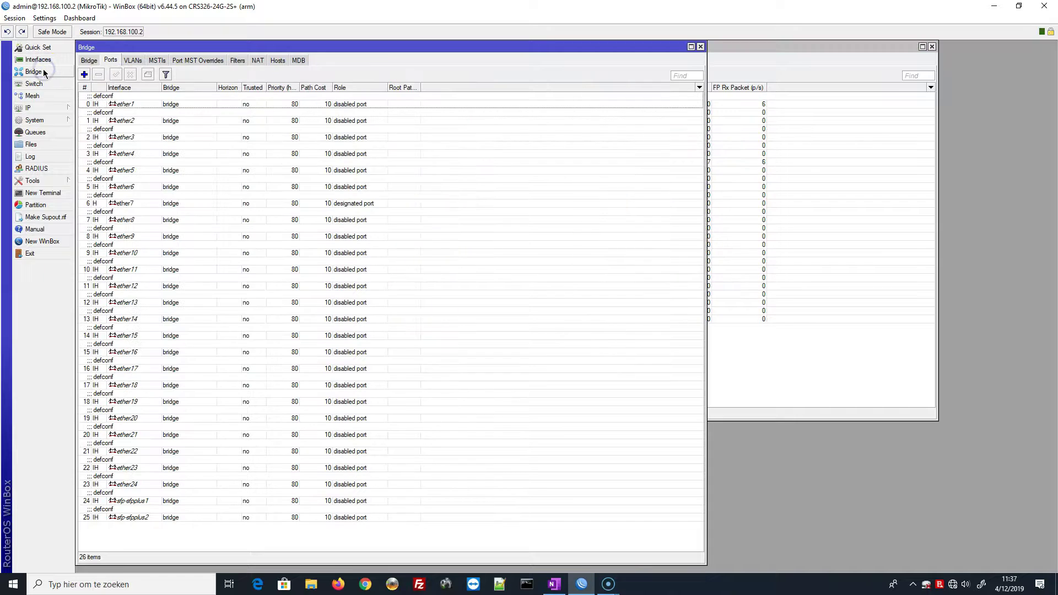
left_click(89, 60)
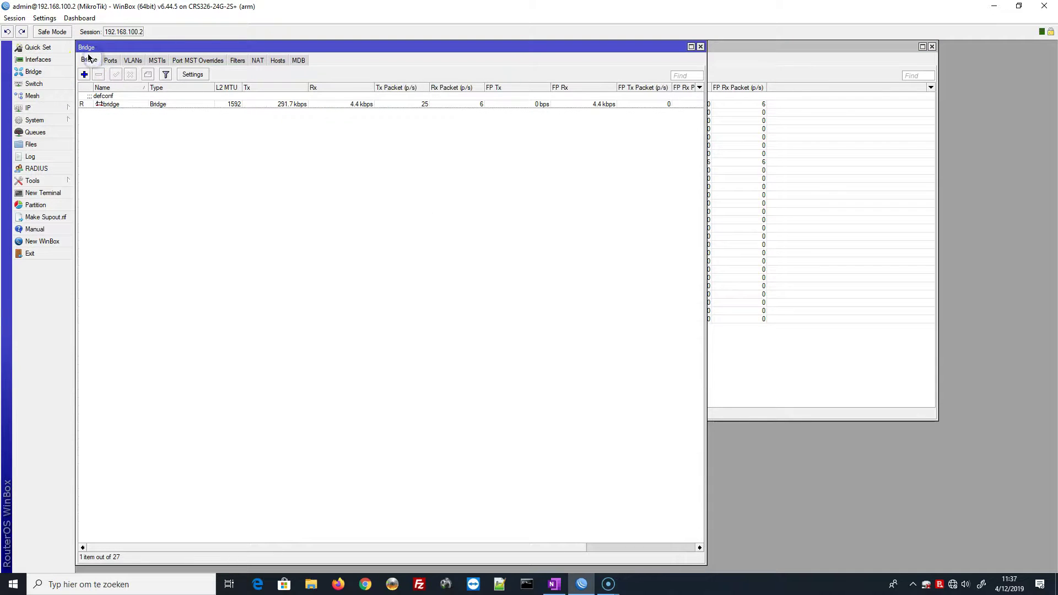
left_click(128, 61)
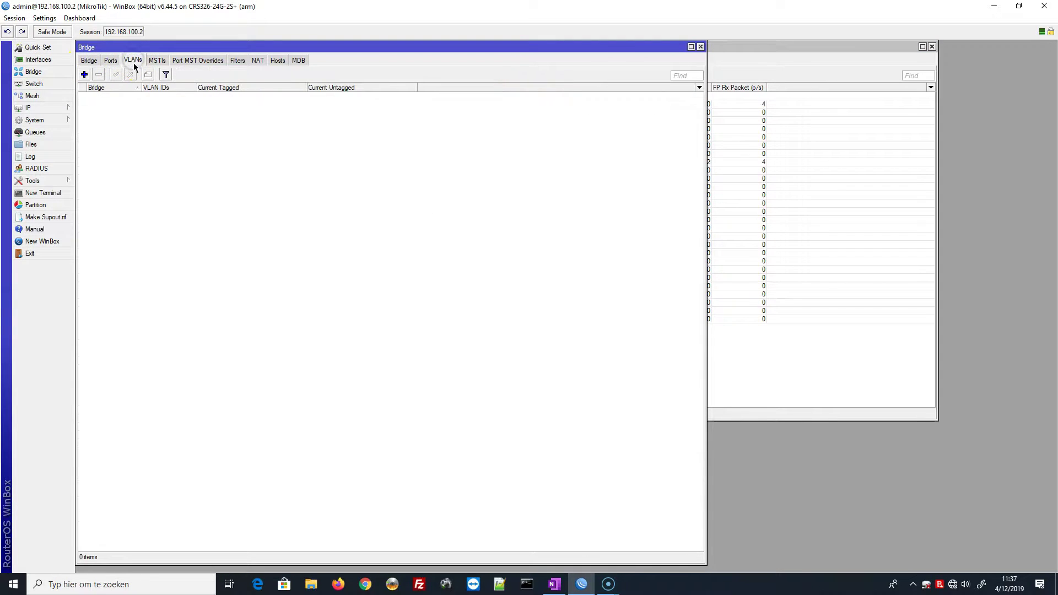
left_click(85, 75)
left_click(141, 128)
type("10")
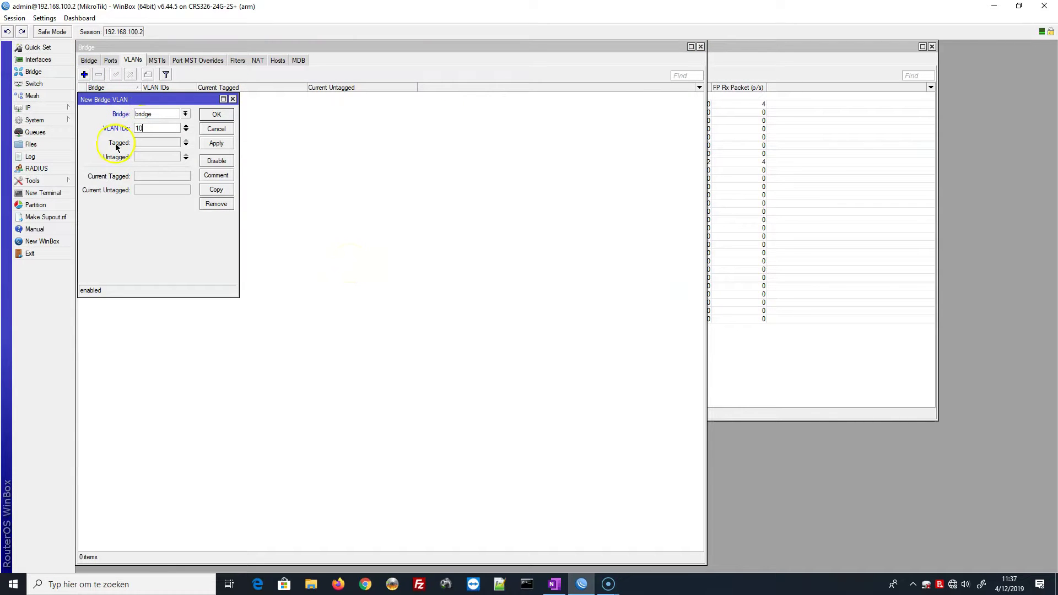
left_click(175, 142)
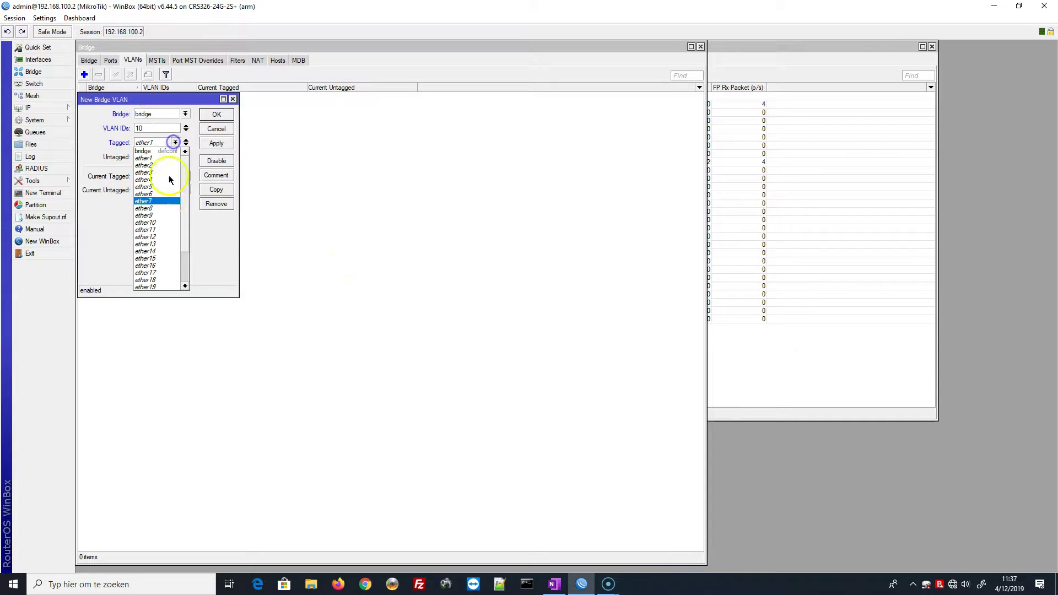
left_click(164, 223)
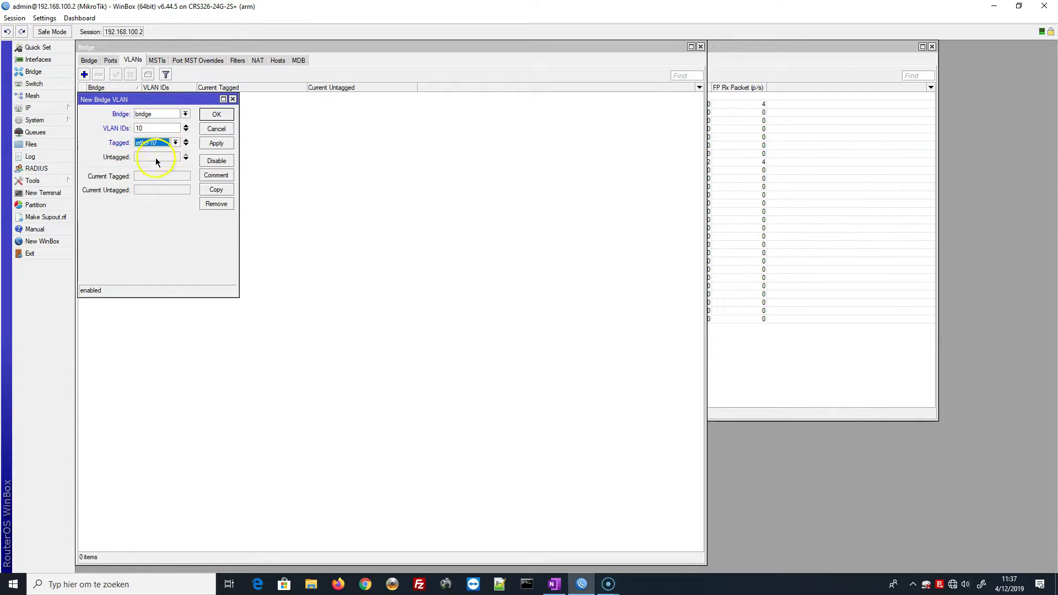
Add ether1 and ether2 as untagged ports of the VLAN 10 entry and save it
left_click(138, 158)
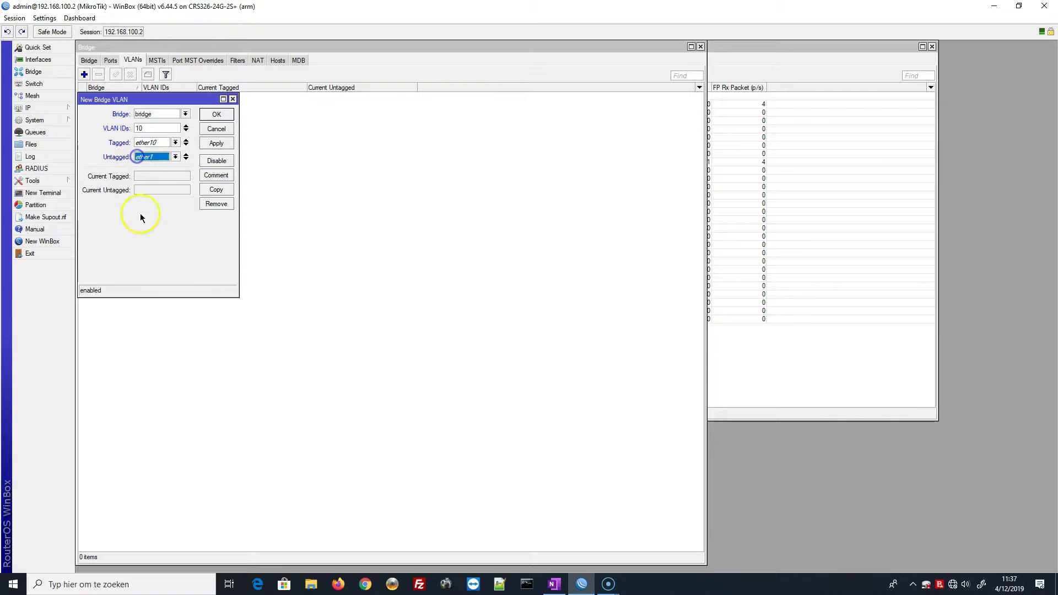
left_click(187, 160)
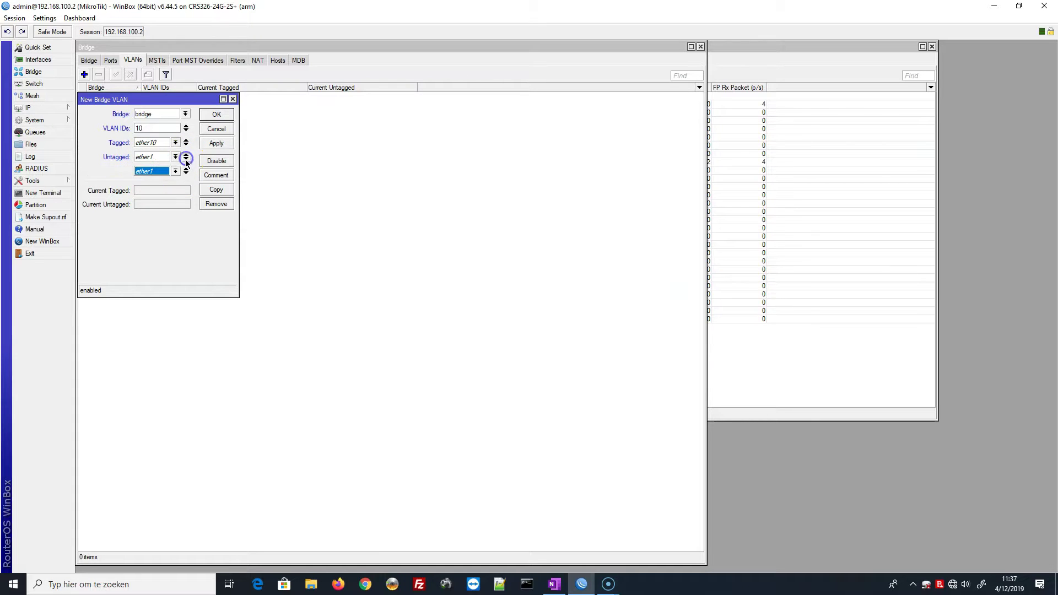
left_click(175, 172)
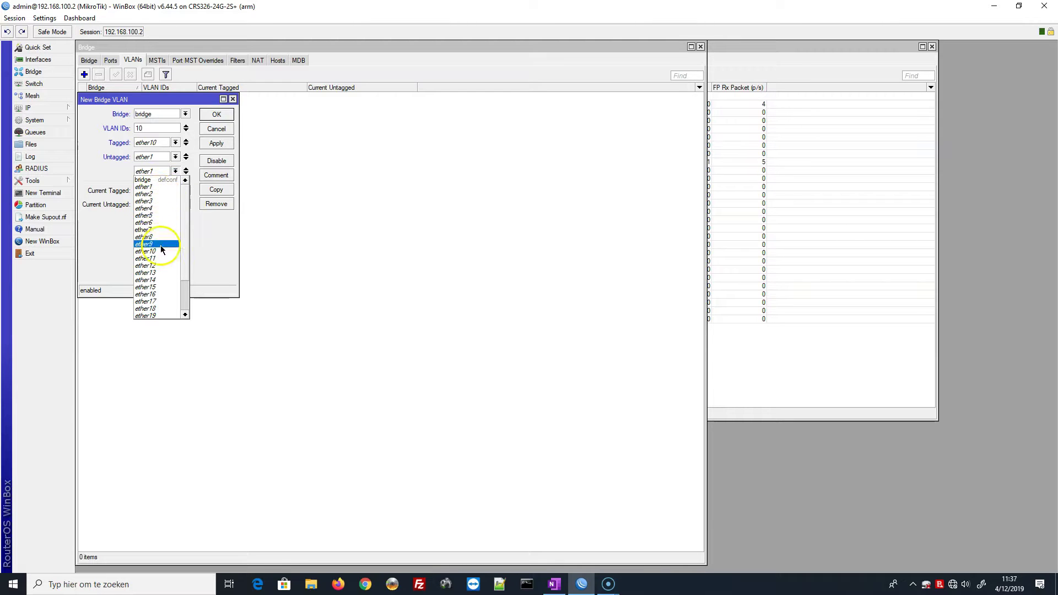
left_click(158, 193)
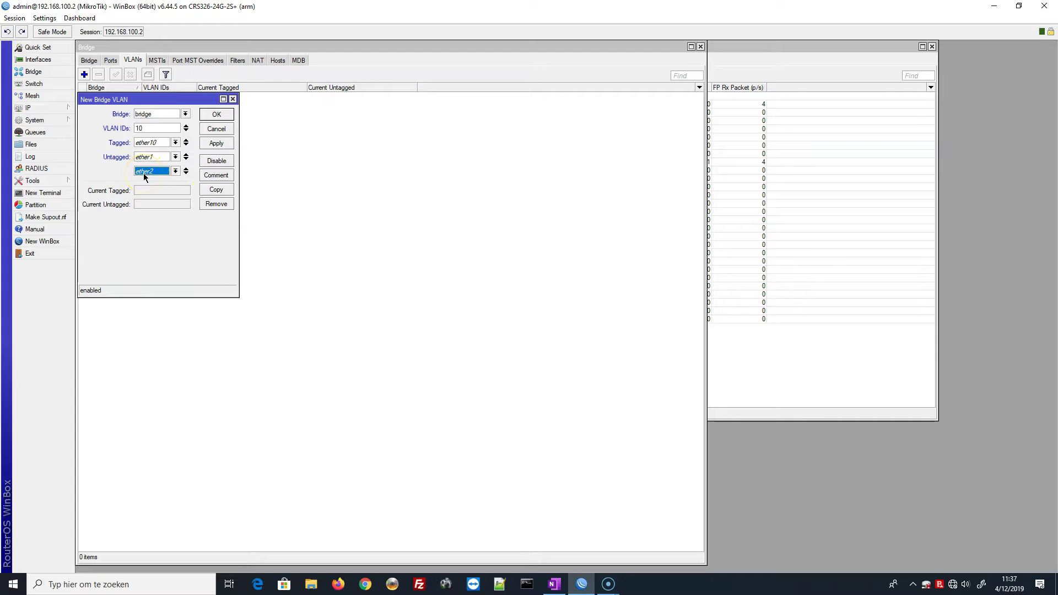
left_click(186, 174)
left_click(175, 187)
left_click(185, 178)
left_click(186, 183)
left_click(142, 172)
left_click(220, 142)
left_click(219, 114)
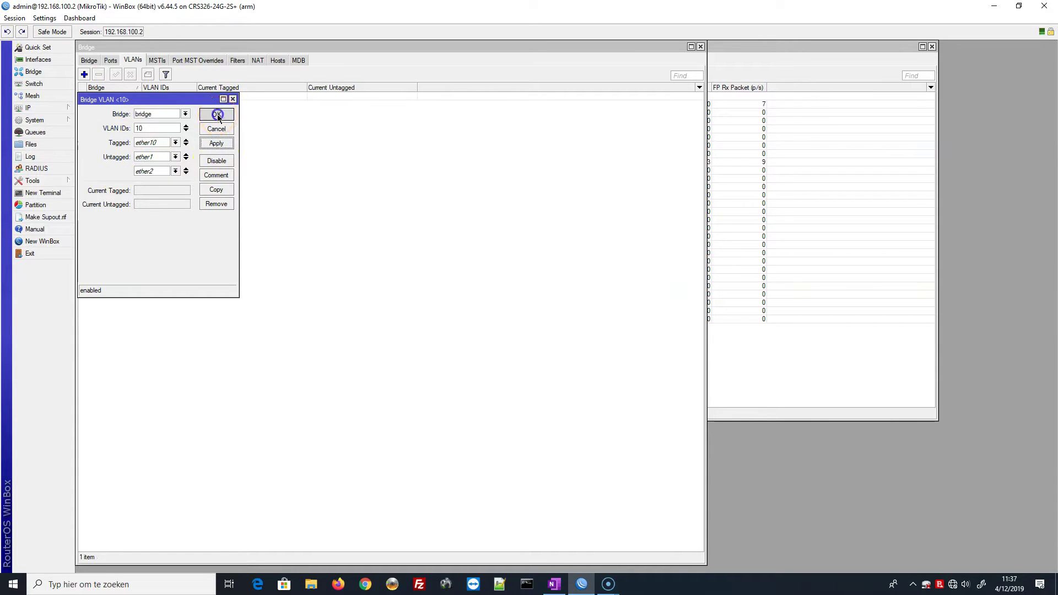
Set the PVID of bridge port ether2 to 10 and save the port settings
left_click(113, 63)
left_click(112, 62)
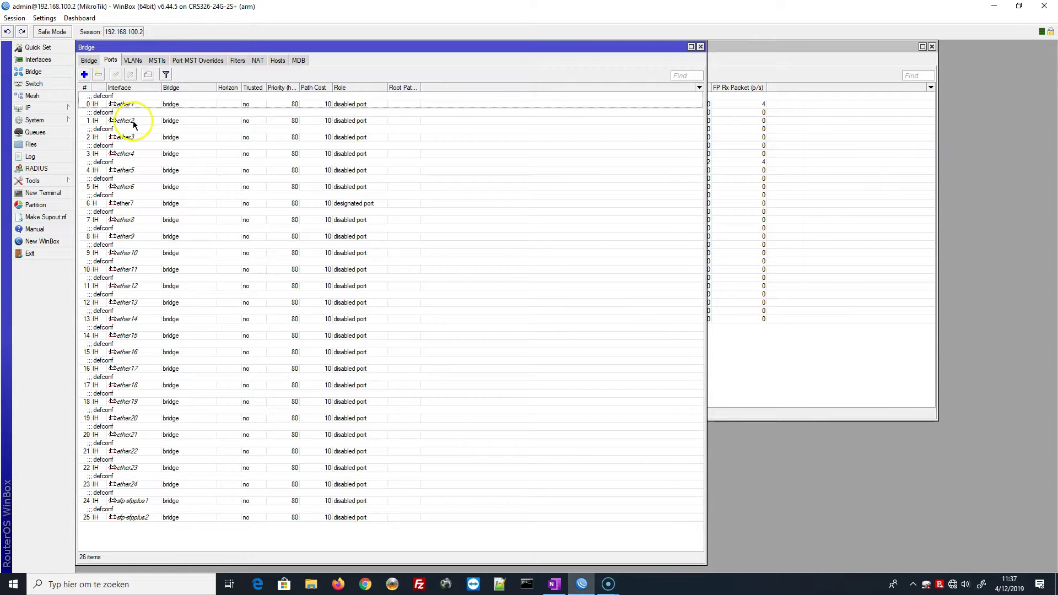
double_click(132, 124)
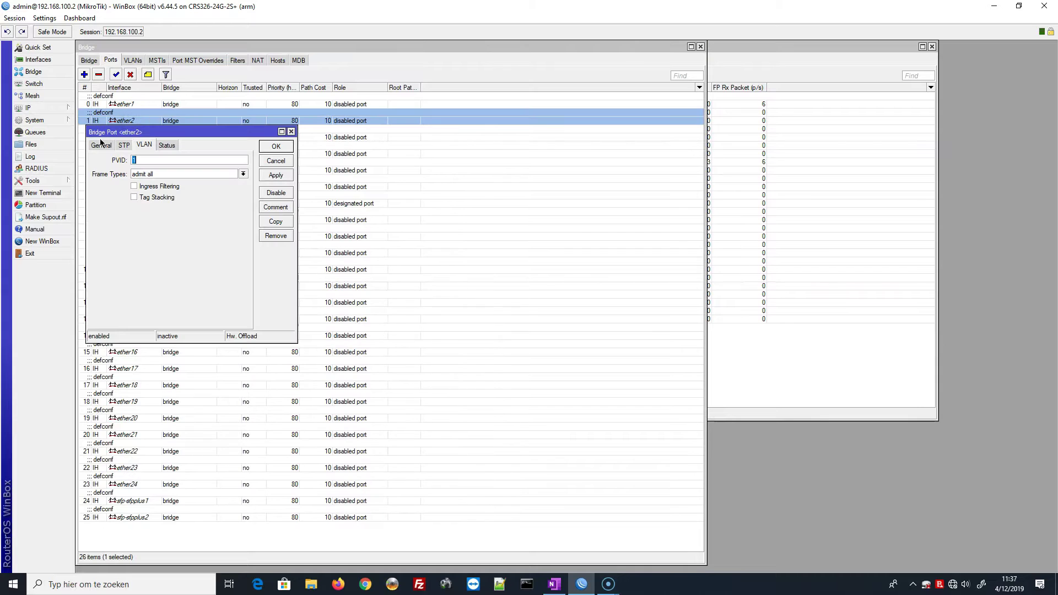
key("BackSpace")
type("10")
left_click(276, 175)
left_click(279, 146)
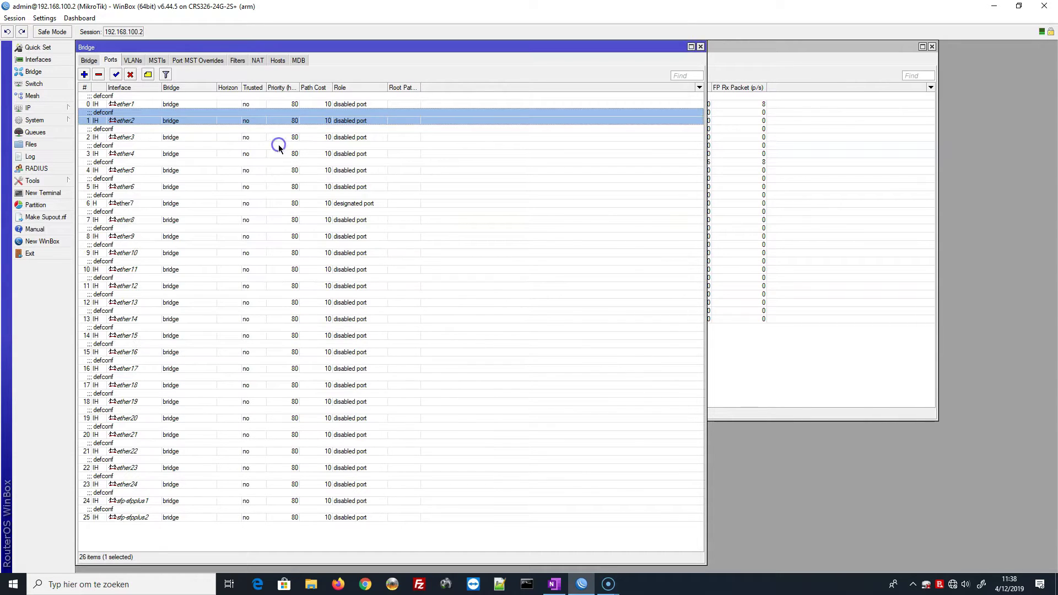
left_click(86, 60)
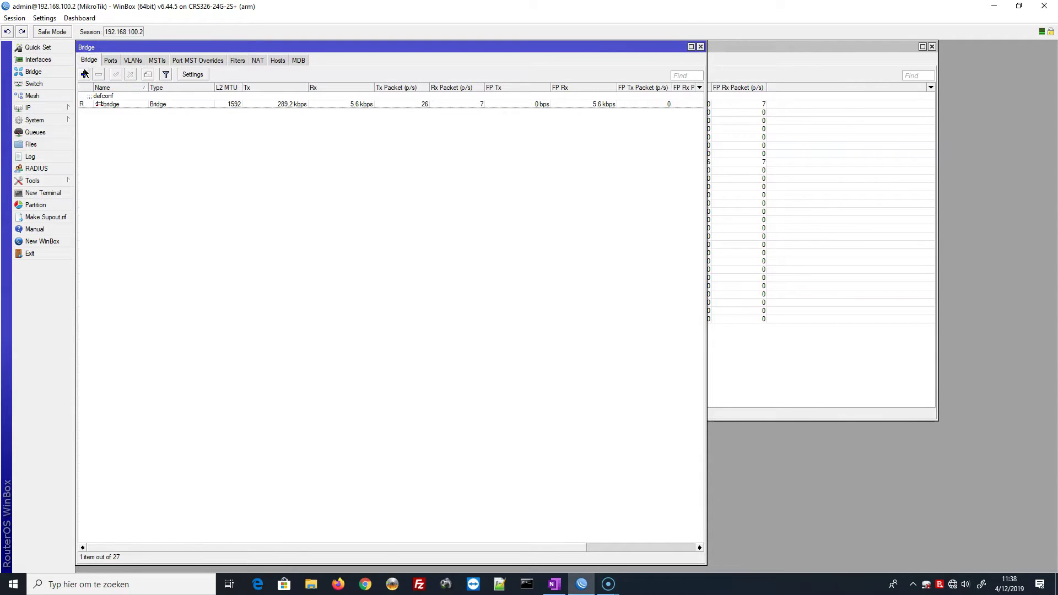
double_click(112, 108)
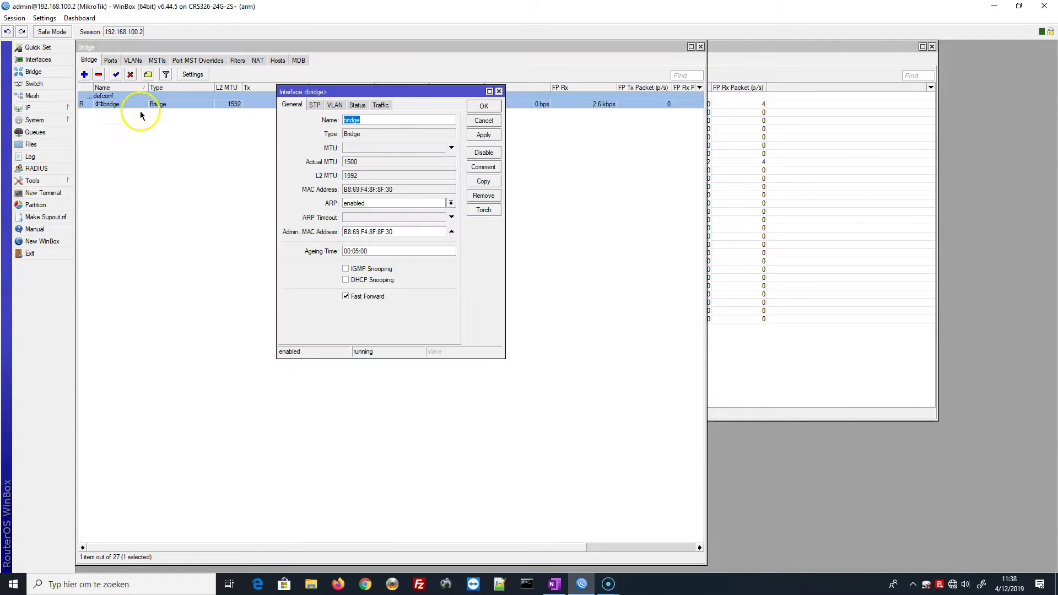
left_click(335, 106)
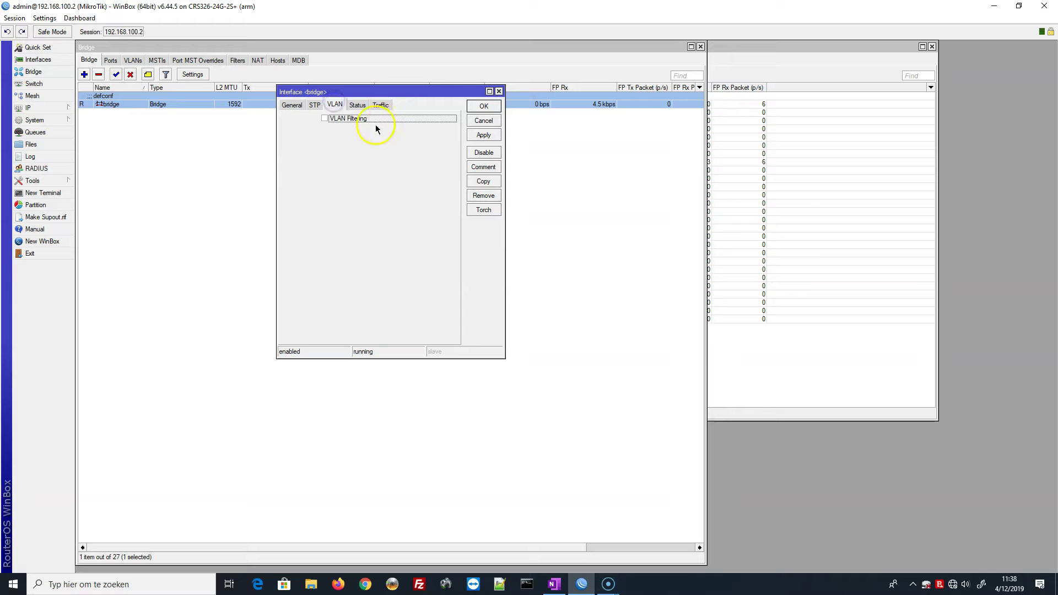
left_click(324, 118)
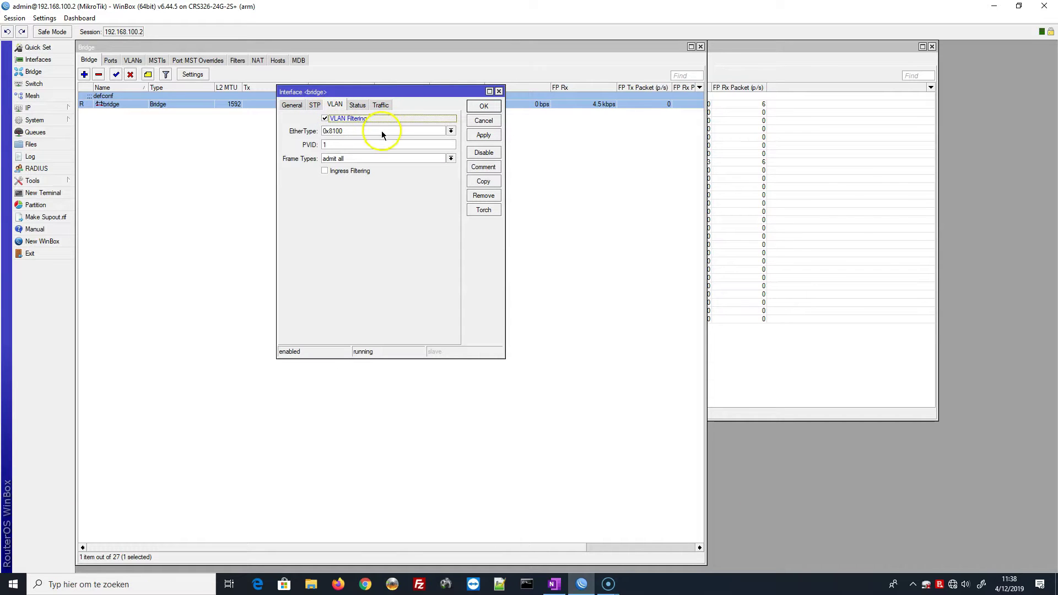
left_click_drag(415, 90, 219, 116)
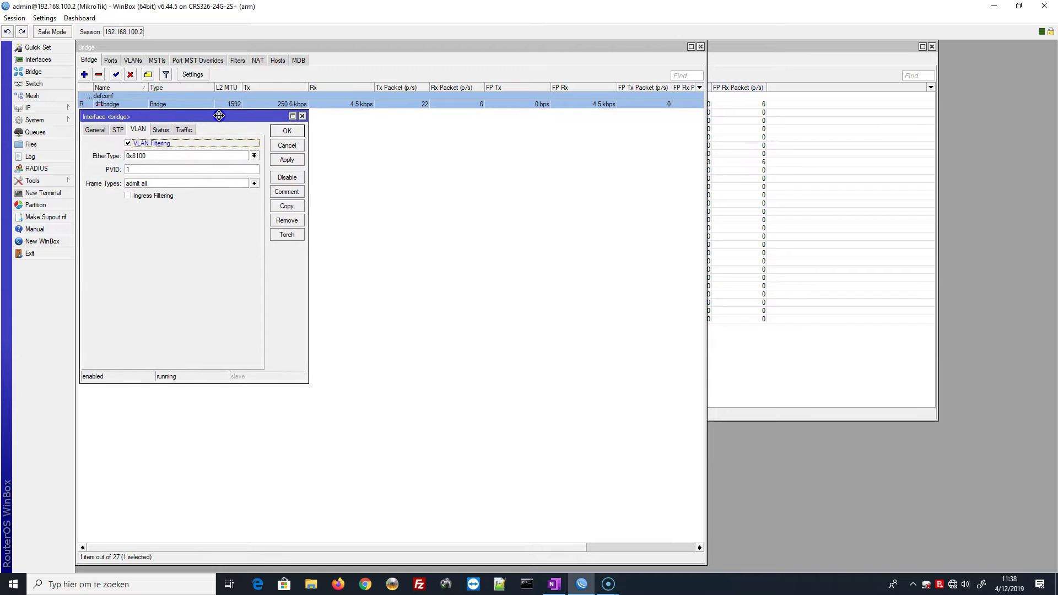
left_click(287, 144)
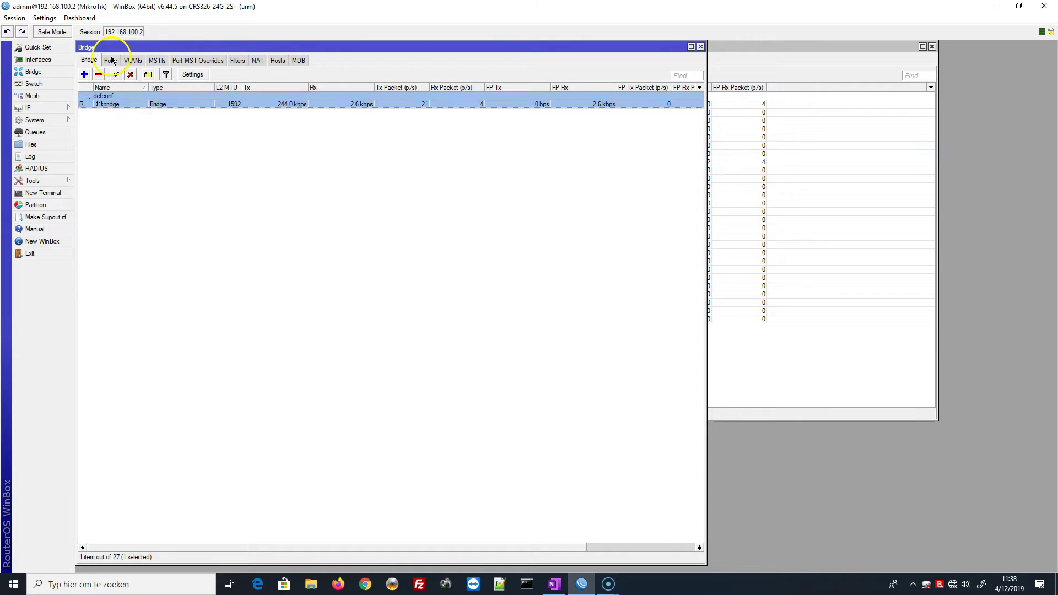
Remove the VLAN ID 10 entry from the bridge's VLAN table
left_click(135, 61)
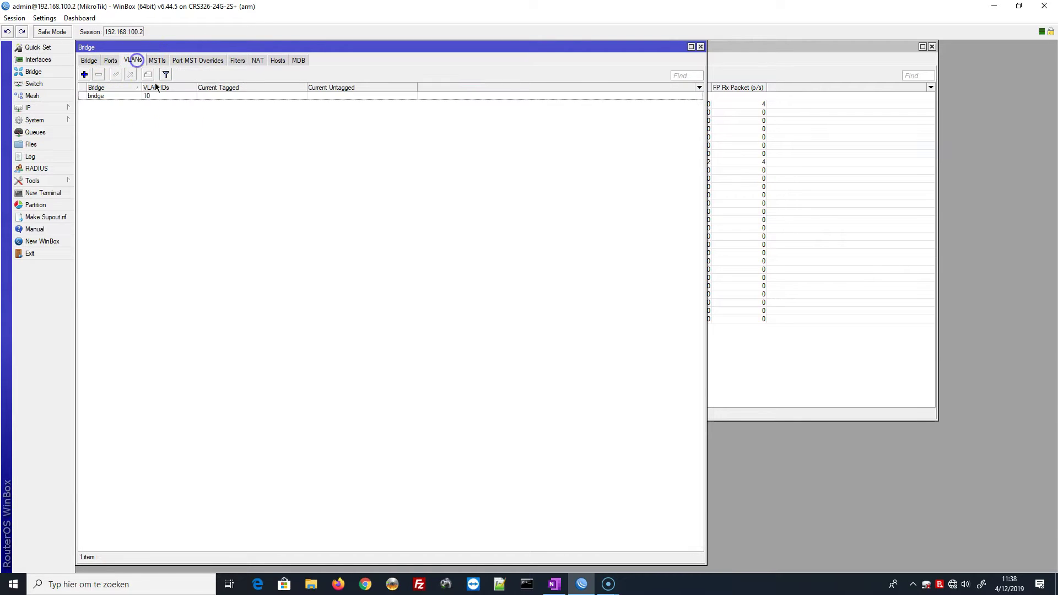
left_click(105, 95)
left_click(115, 105)
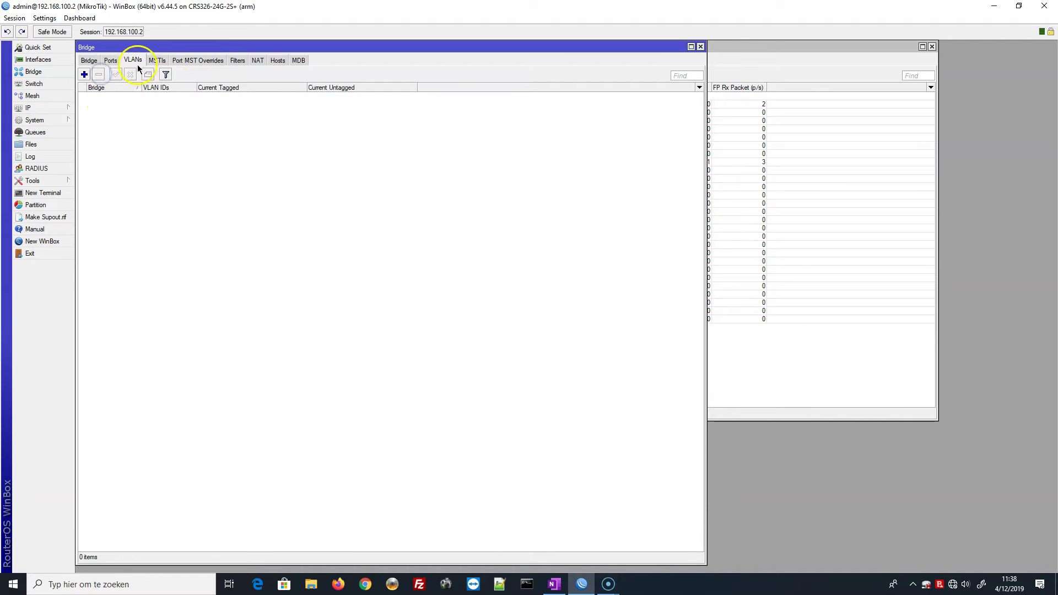
Look at the general settings of bridge port ether10, and close the bridge window to return to the interface list
left_click(110, 61)
left_click(103, 145)
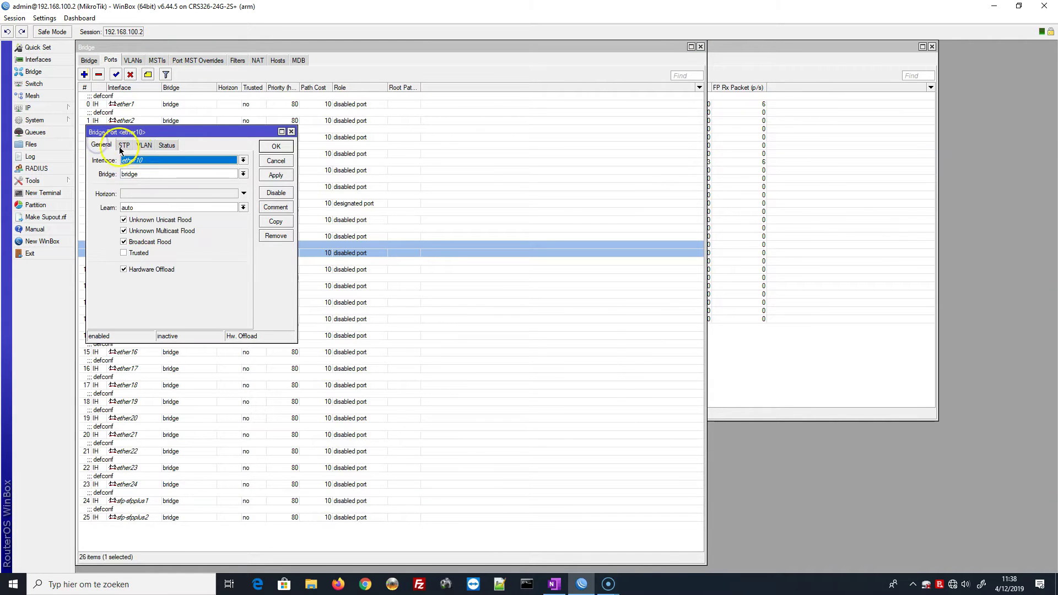
left_click(276, 146)
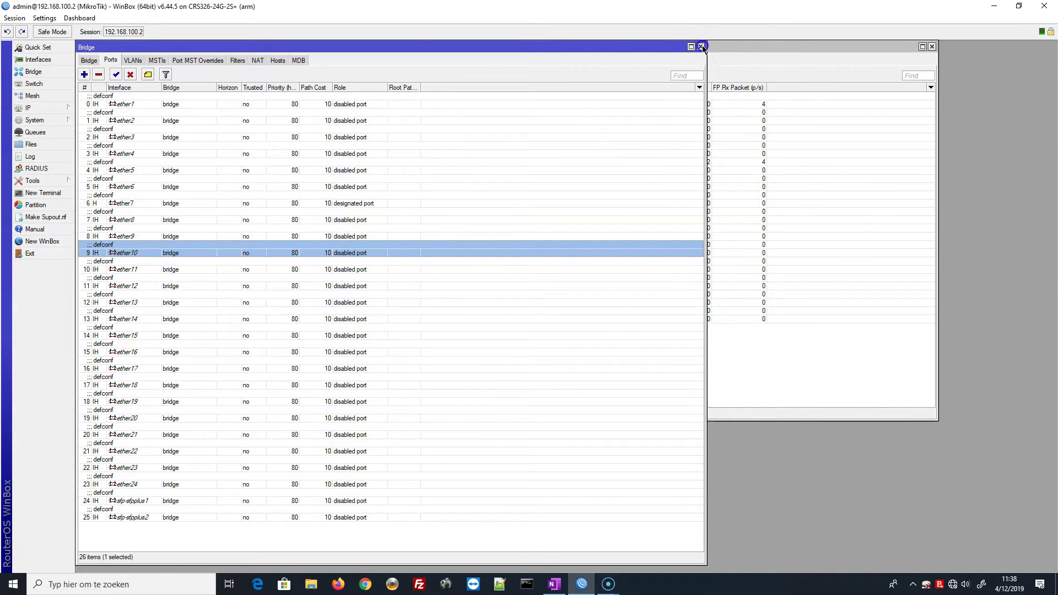
left_click(701, 47)
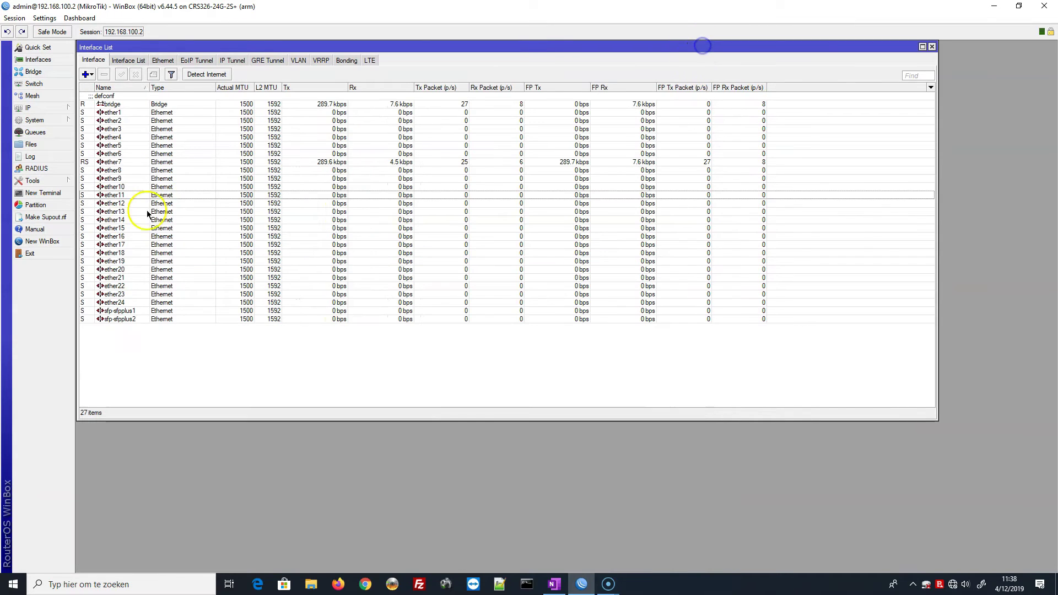
left_click(120, 99)
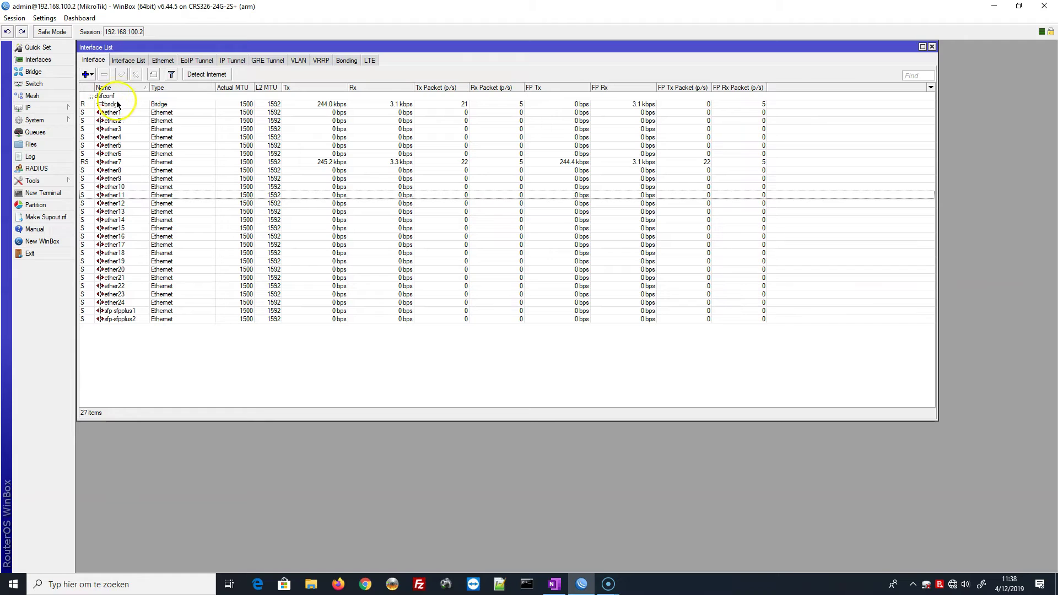